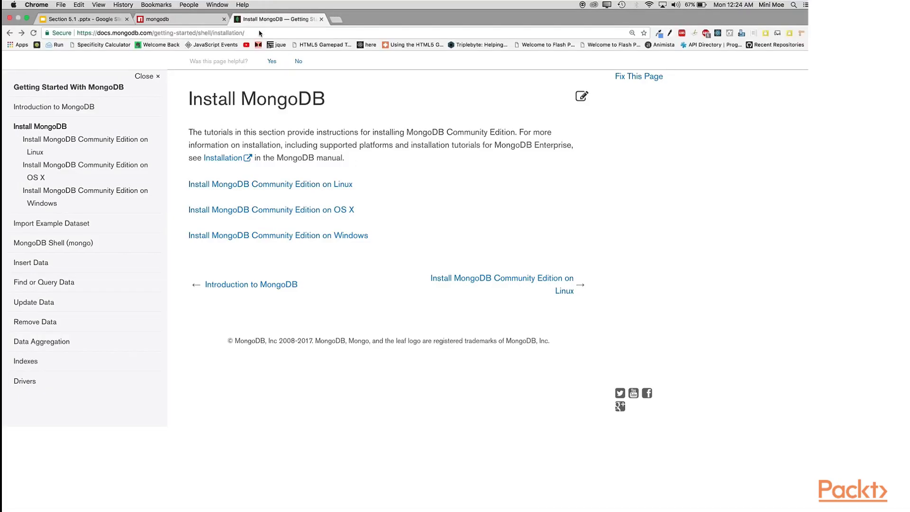
pyautogui.click(260, 33)
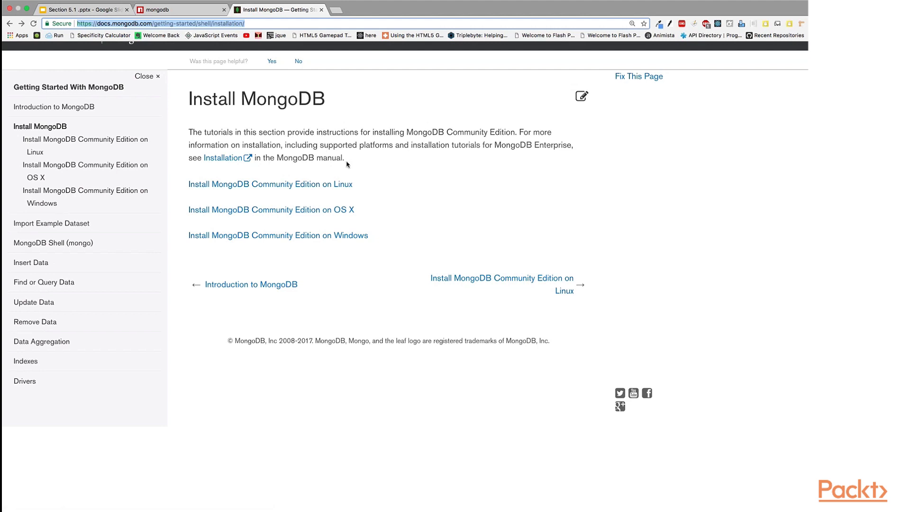
pyautogui.moveTo(391, 235); pyautogui.dragTo(277, 135)
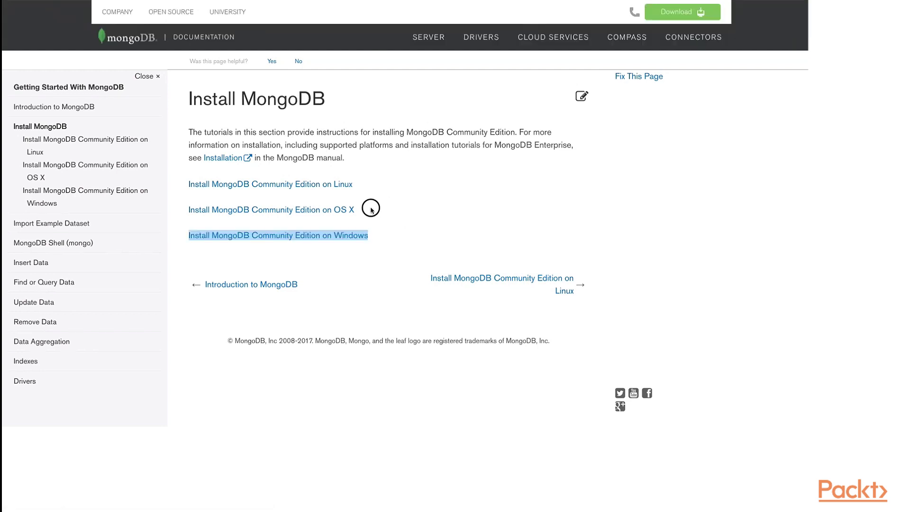
pyautogui.click(532, 159)
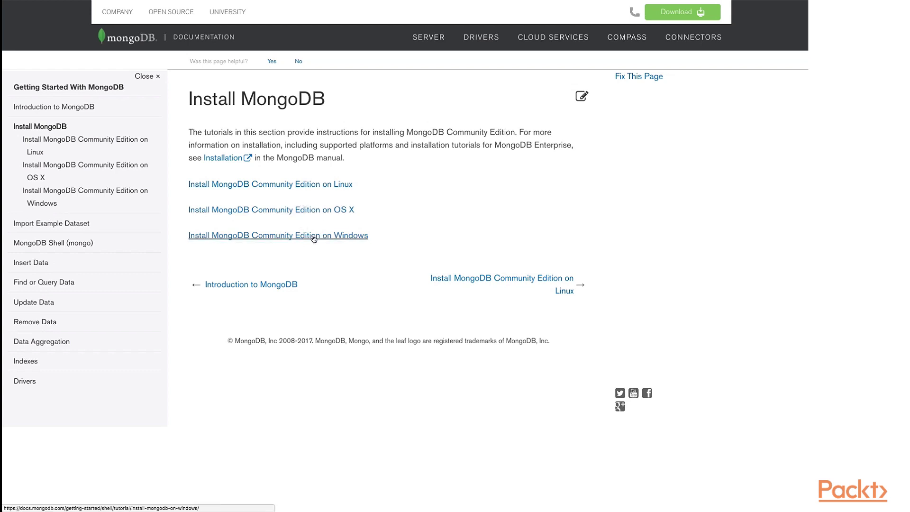
pyautogui.moveTo(358, 144); pyautogui.dragTo(356, 184)
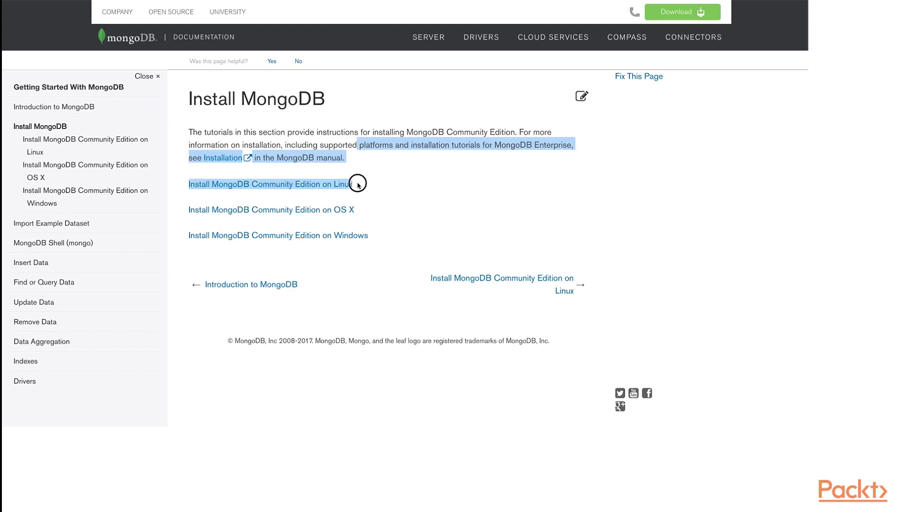
pyautogui.click(355, 116)
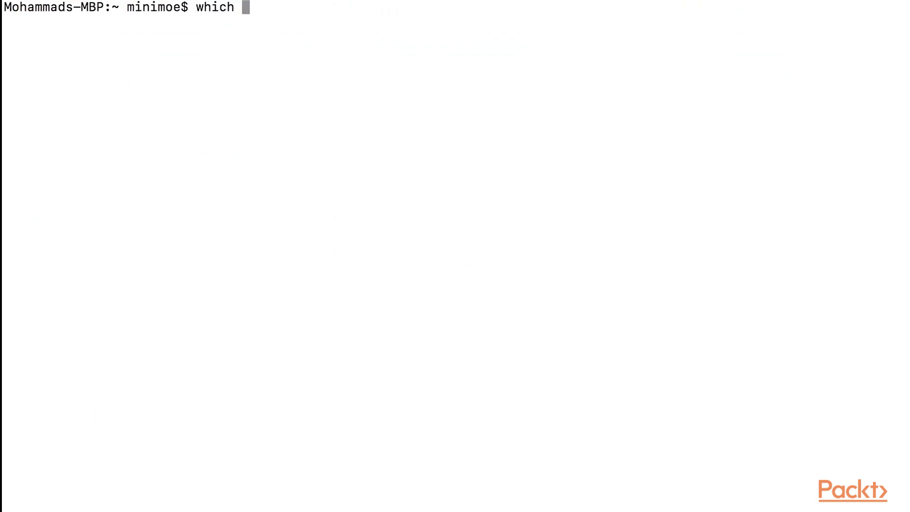
pyautogui.write('mongo')
# Locate the mongo executable with 'which mongo', showing /usr/local/bin/mongo
pyautogui.press('Return')
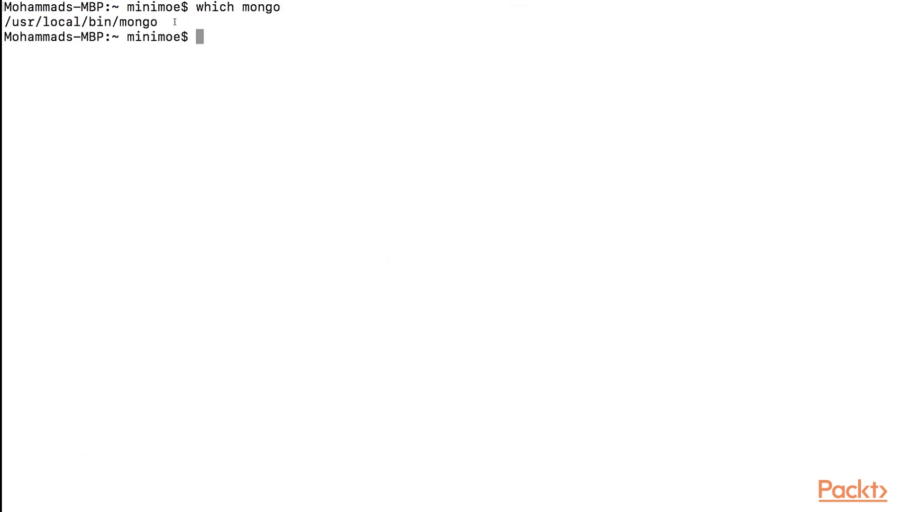
pyautogui.moveTo(174, 25); pyautogui.dragTo(3, 22)
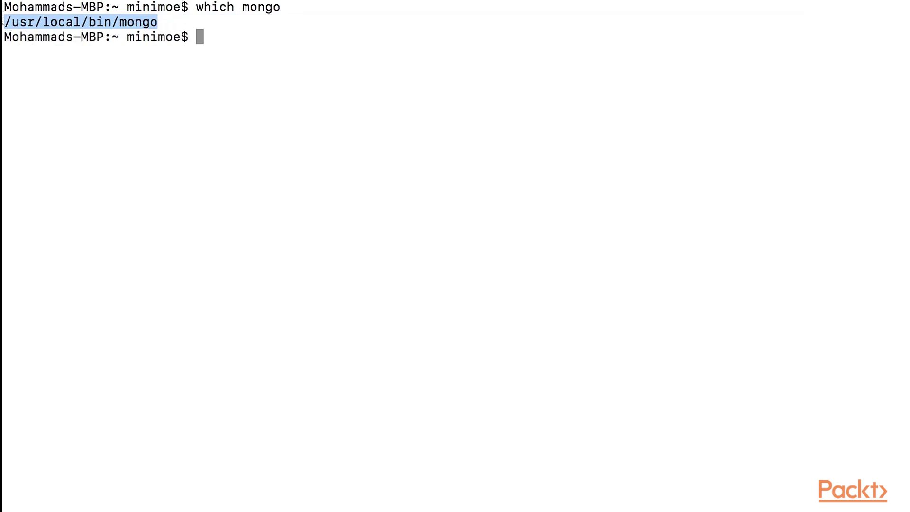
pyautogui.click(278, 67)
pyautogui.write('mon')
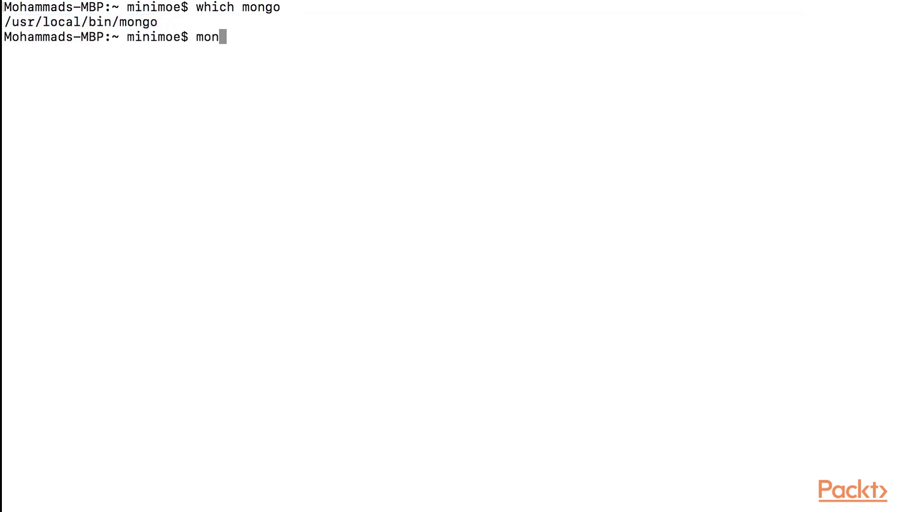
pyautogui.write('g')
pyautogui.write('o')
# Start the mongo shell and review its mongodb://127.0.0.1:27017 connection, version and warnings
pyautogui.press('Return')
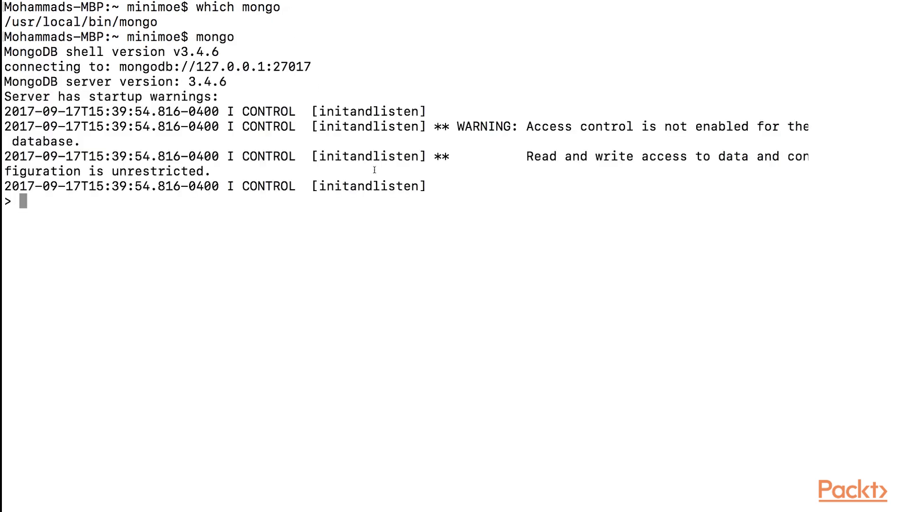
pyautogui.moveTo(432, 187); pyautogui.dragTo(14, 67)
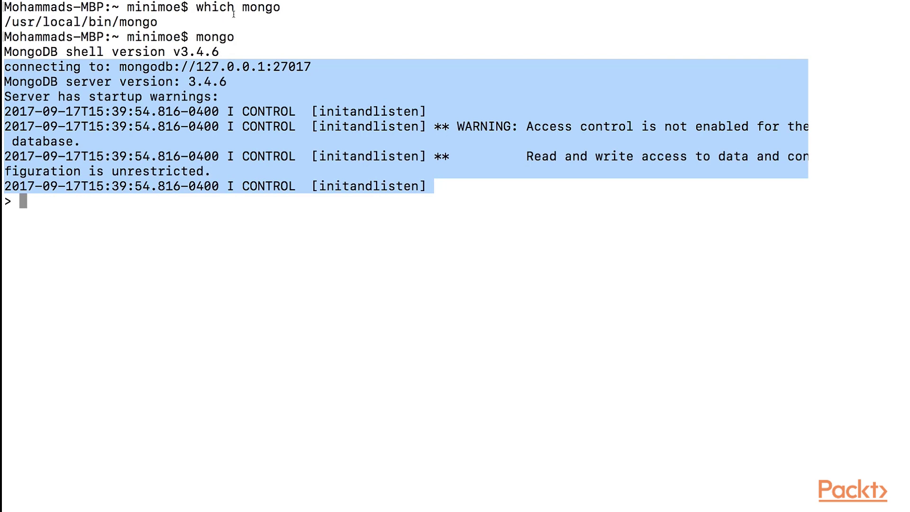
pyautogui.click(316, 66)
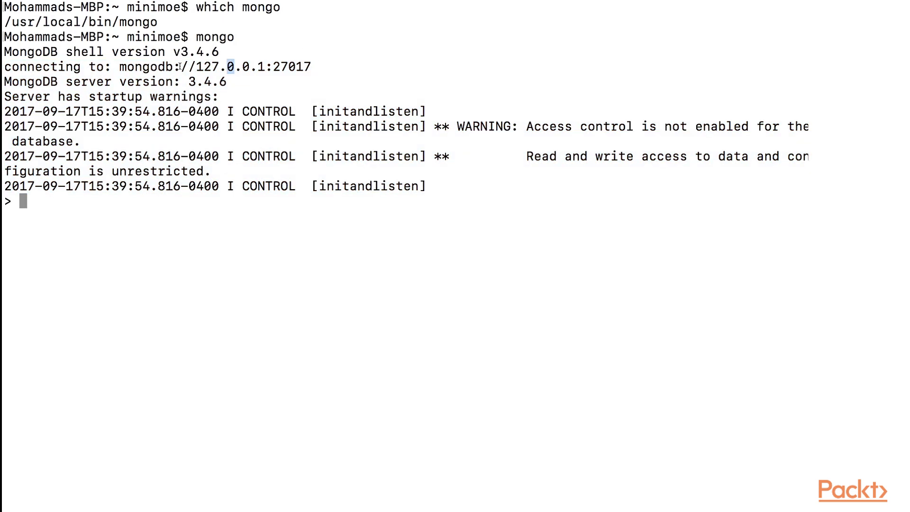
pyautogui.moveTo(119, 65); pyautogui.dragTo(332, 68)
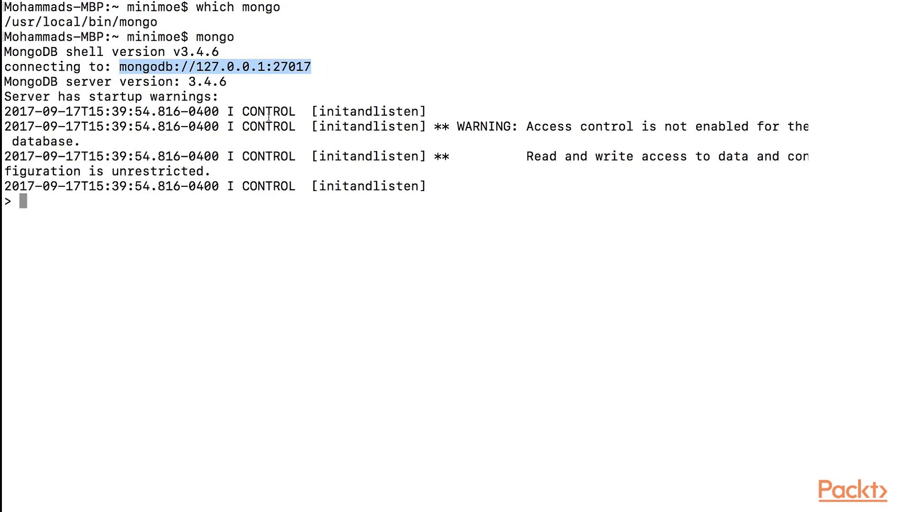
pyautogui.click(195, 66)
pyautogui.moveTo(311, 66)
pyautogui.mouseDown()
pyautogui.moveTo(271, 68)
pyautogui.moveTo(255, 266)
pyautogui.mouseUp()
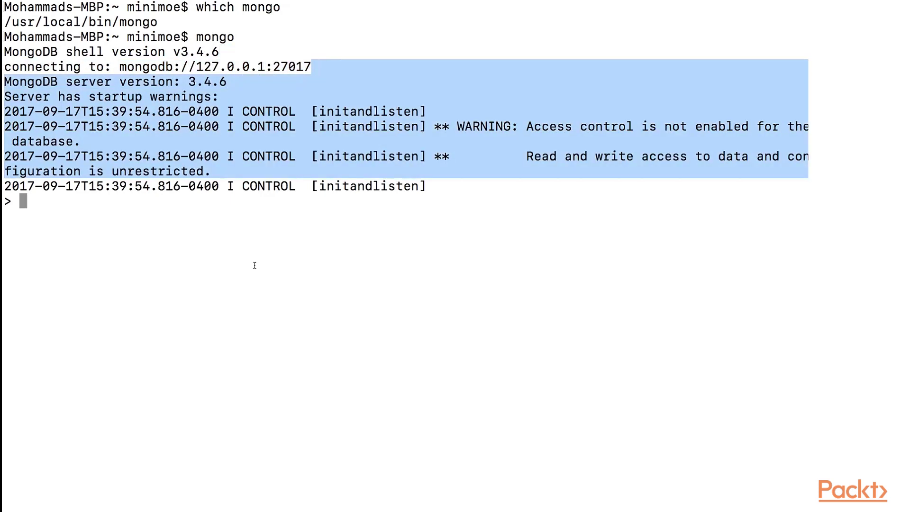
pyautogui.click(229, 327)
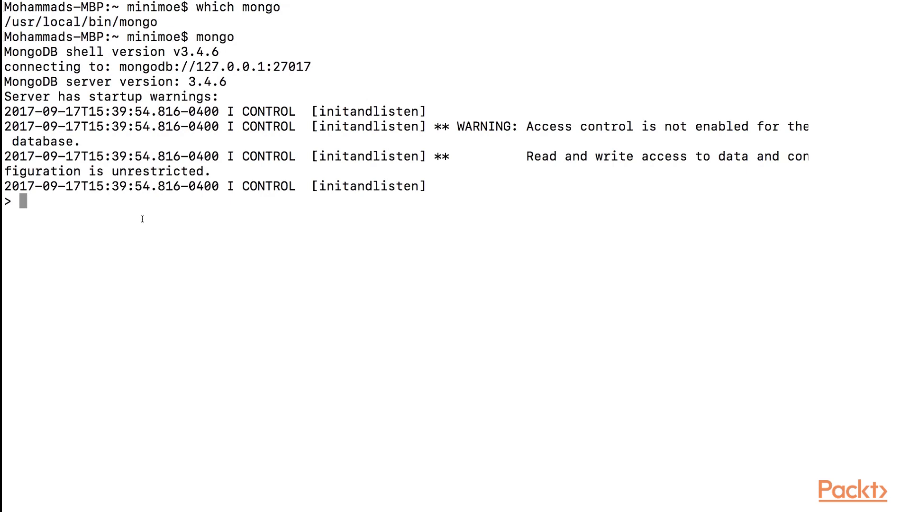
pyautogui.write('use')
pyautogui.write('Tutorial')
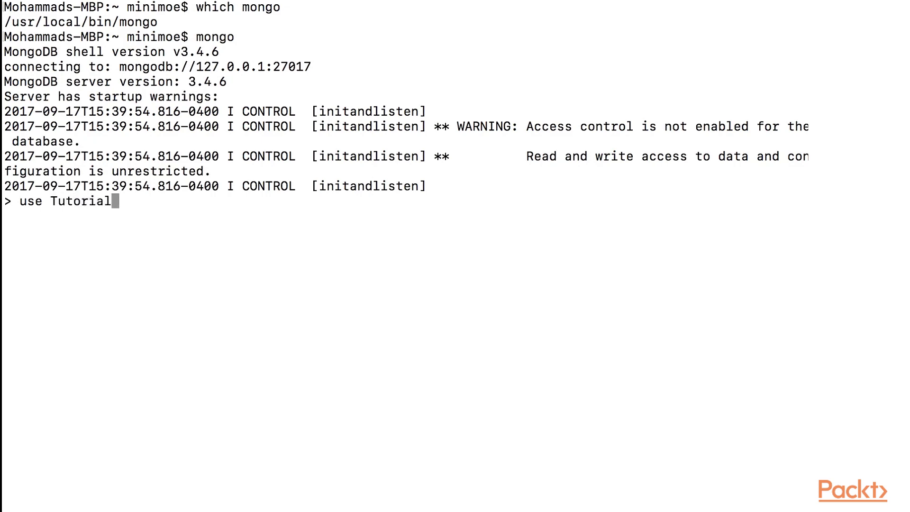
pyautogui.write('s;')
# Run 'use Tutorials;' and highlight the switched-to database name in the output
pyautogui.press('Return')
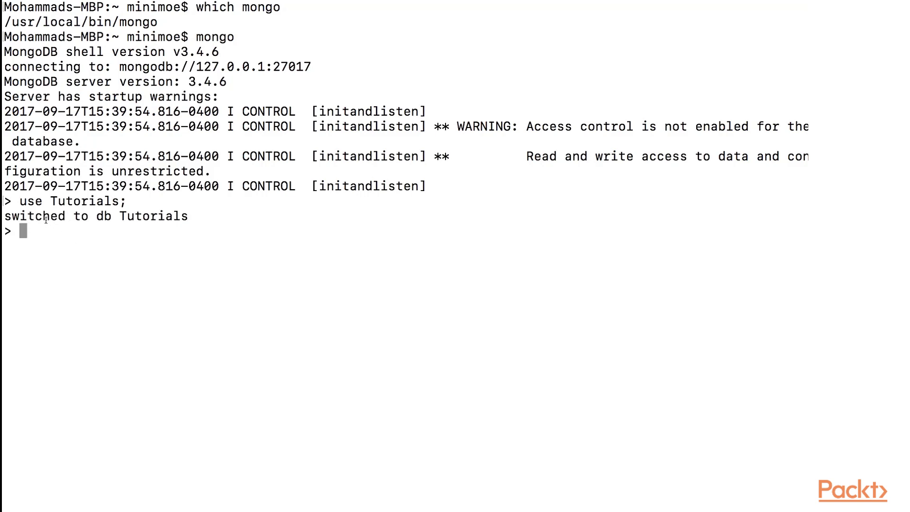
pyautogui.moveTo(104, 215)
pyautogui.mouseDown()
pyautogui.moveTo(176, 217)
pyautogui.moveTo(140, 218)
pyautogui.mouseUp()
pyautogui.click(209, 219)
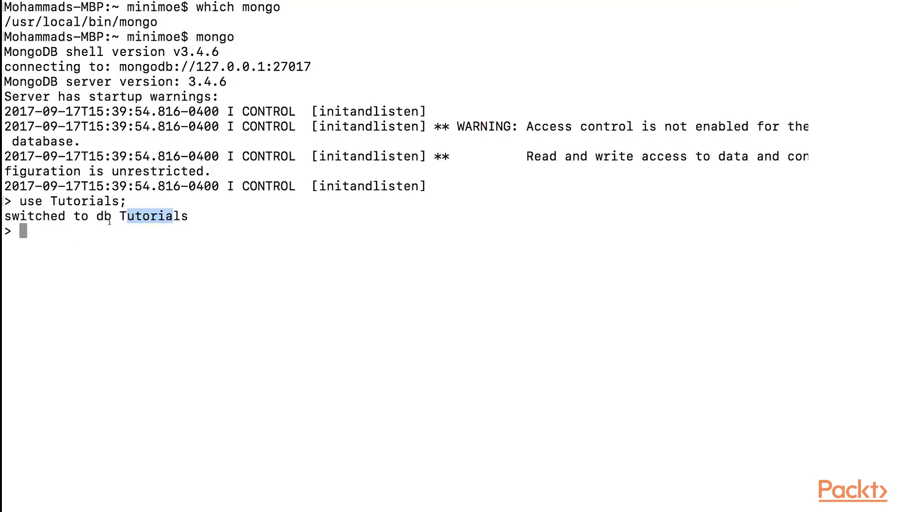
pyautogui.click(109, 221)
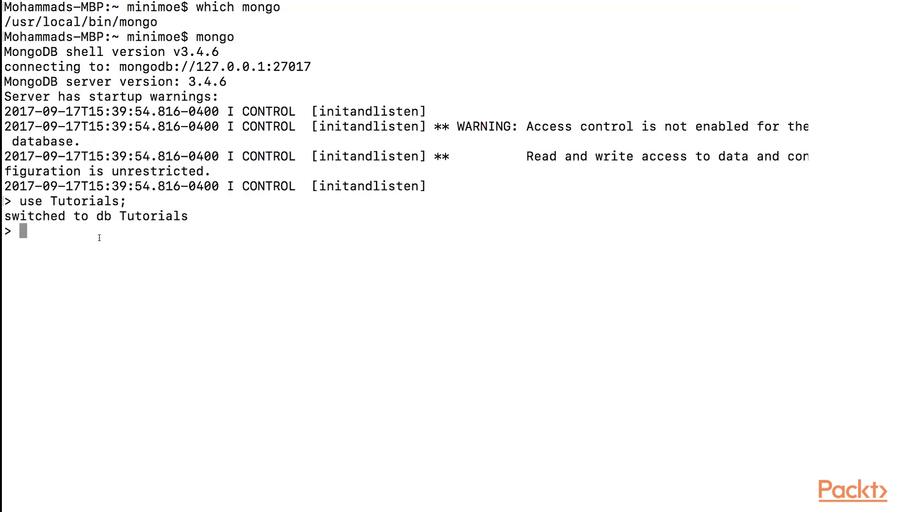
pyautogui.write('db.')
pyautogui.write('cr')
pyautogui.write('eat')
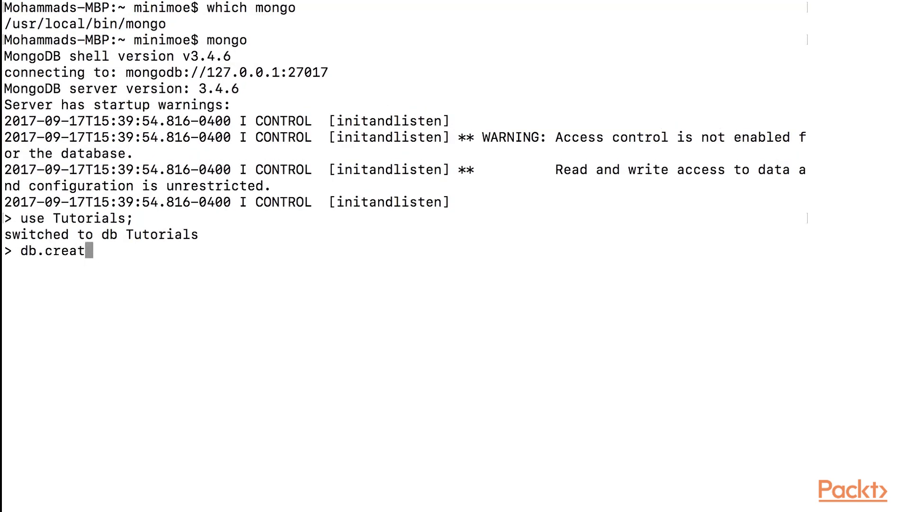
pyautogui.write('eCollection(')
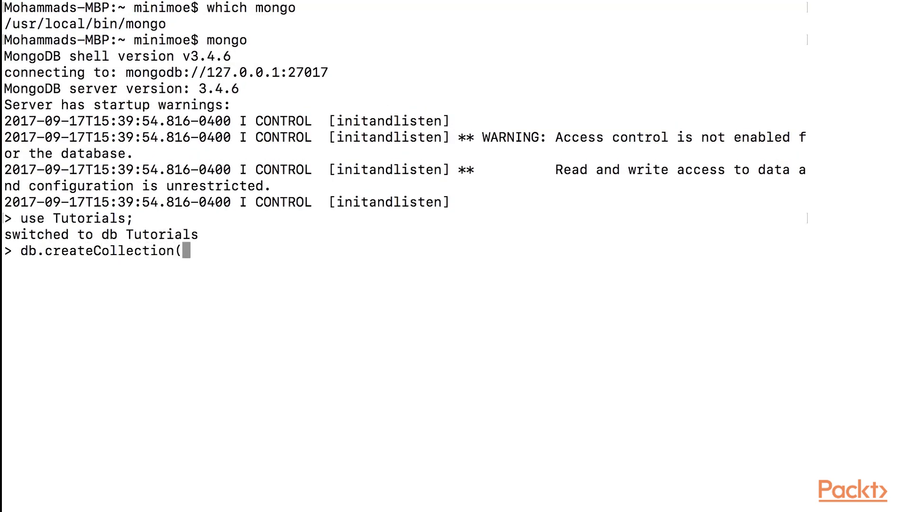
pyautogui.write(')')
# Correct the collection name to 'animals' in the db.animals.insert command
pyautogui.press('Left')
pyautogui.write("'")
pyautogui.write("animals'")
pyautogui.press('Right')
pyautogui.write(';')
pyautogui.press('Return')
pyautogui.write('db.')
pyautogui.press('BackSpace')
pyautogui.press('BackSpace')
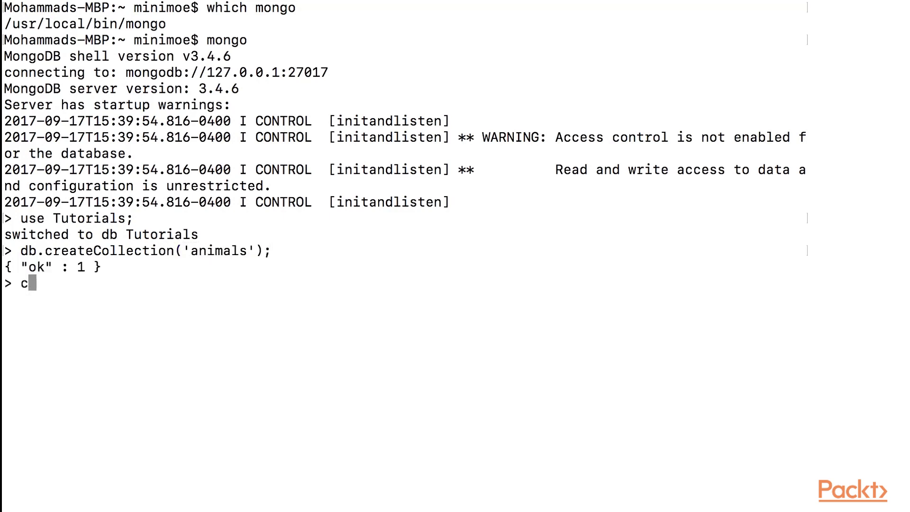
pyautogui.press('BackSpace')
pyautogui.write('db.insert')
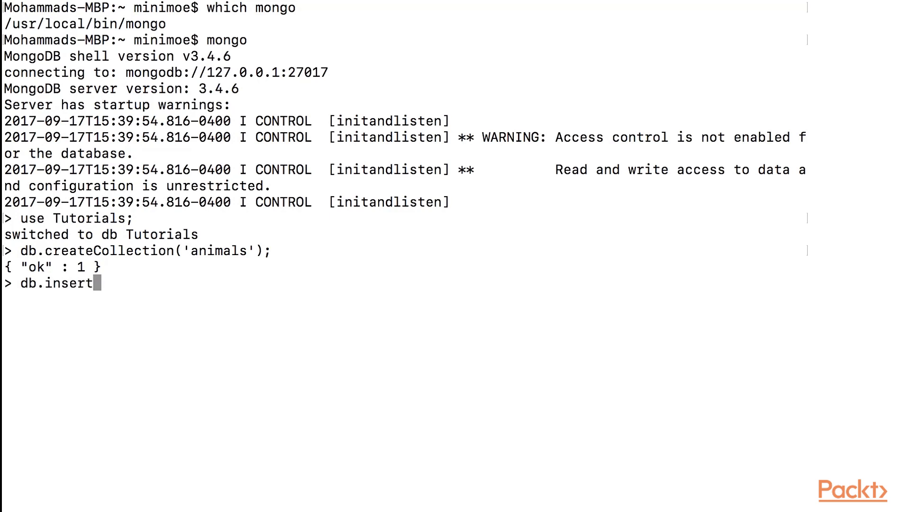
pyautogui.write('([{]')
pyautogui.press('Left')
pyautogui.press('Left')
pyautogui.press('Left')
pyautogui.press('Left')
pyautogui.press('Left')
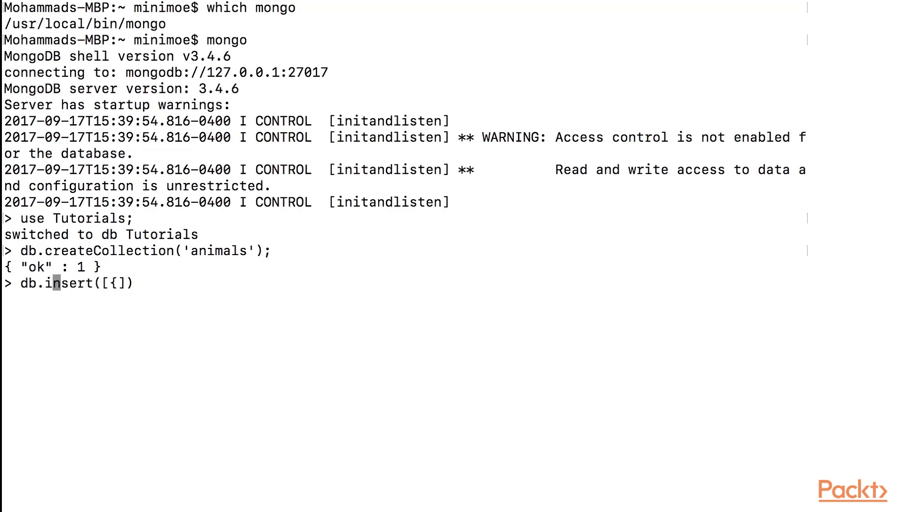
pyautogui.press('Left')
pyautogui.write('animals/.')
pyautogui.press('Delete')
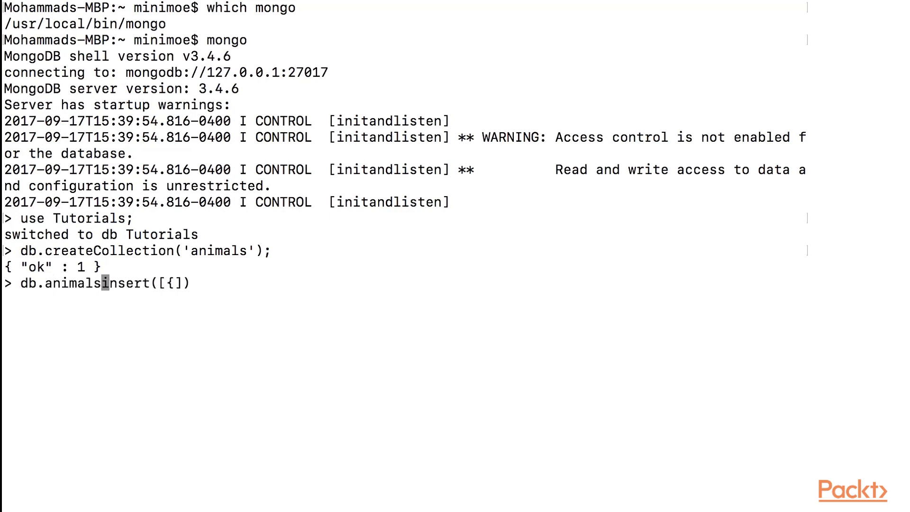
pyautogui.write('i')
pyautogui.press('Right')
pyautogui.press('Right')
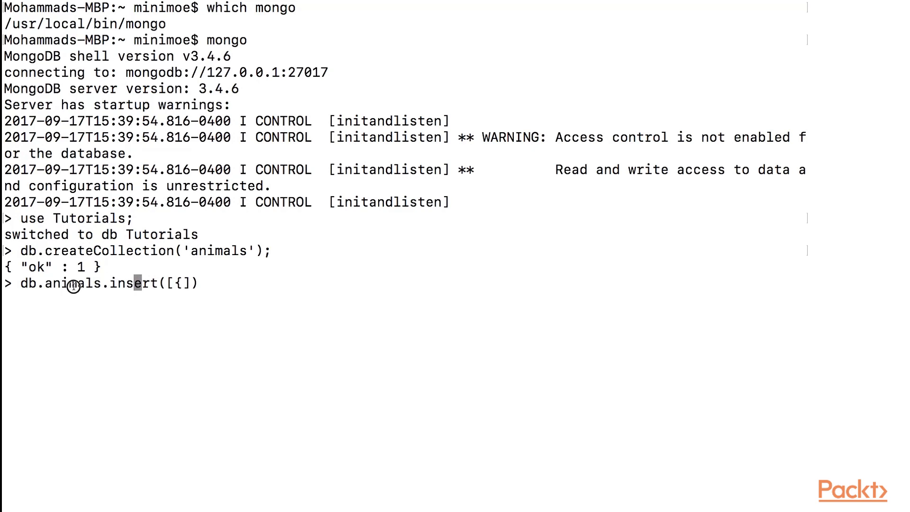
pyautogui.doubleClick(74, 283)
pyautogui.click(178, 283)
# Fix the document to {name:'bear', weight:'700lb'} and run the insert
pyautogui.press('Right')
pyautogui.press('Right')
pyautogui.press('Right')
pyautogui.press('Right')
pyautogui.press('Right')
pyautogui.write('}')
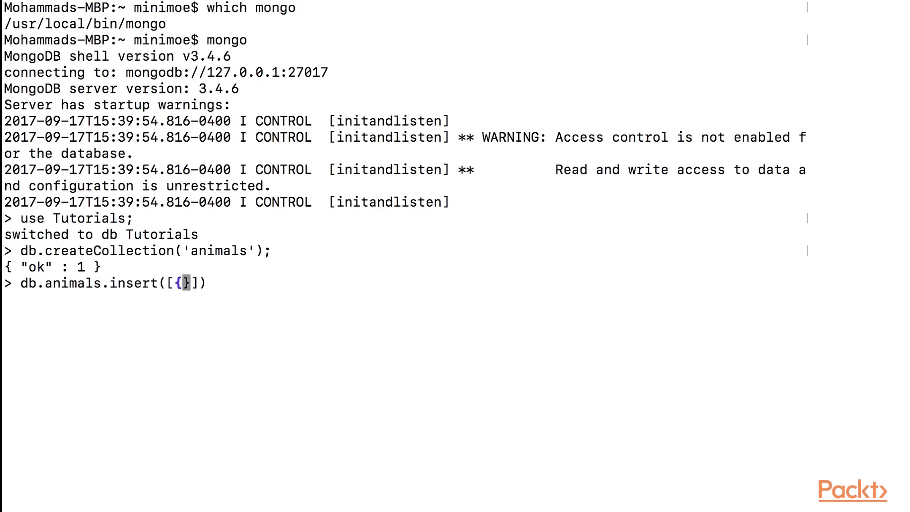
pyautogui.write('name')
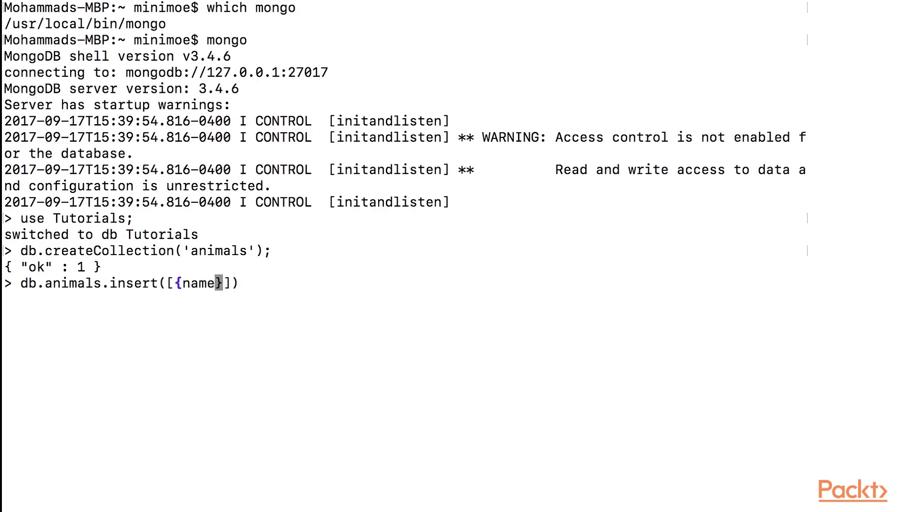
pyautogui.write(":'b")
pyautogui.write("'")
pyautogui.write('b')
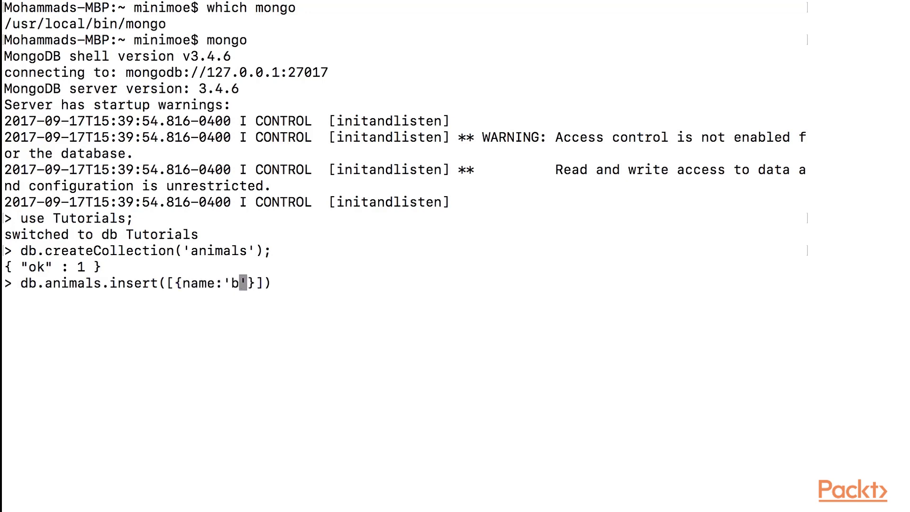
pyautogui.write('ear')
pyautogui.press('Right')
pyautogui.write(',')
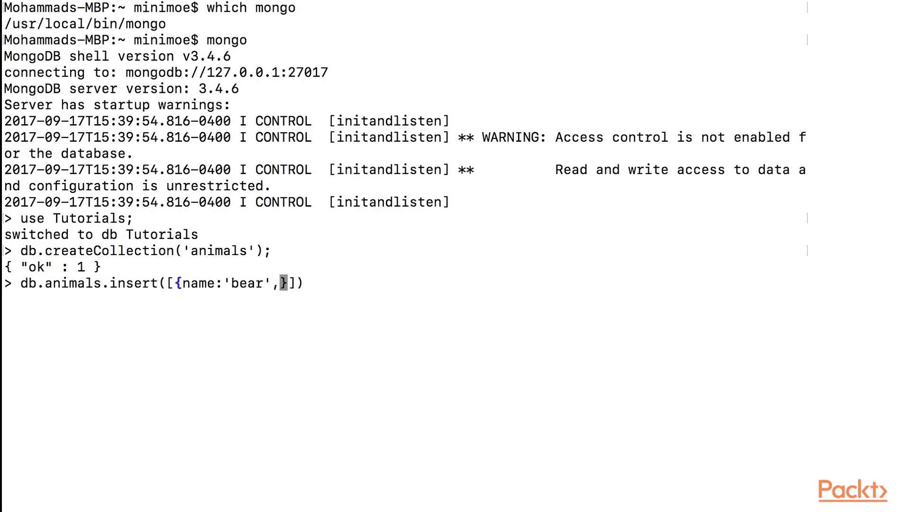
pyautogui.write("'")
pyautogui.press('BackSpace')
pyautogui.write('wie')
pyautogui.press('BackSpace')
pyautogui.press('BackSpace')
pyautogui.write("eight:''")
pyautogui.press('Left')
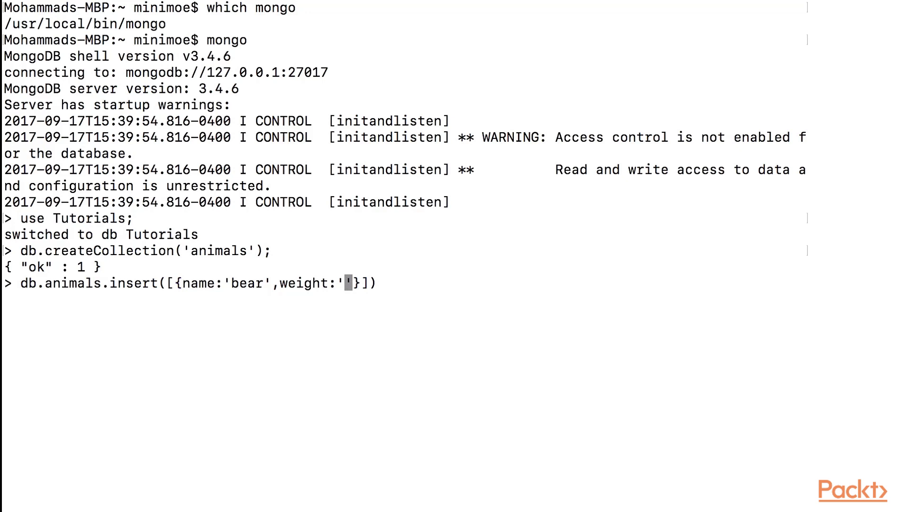
pyautogui.write('400lb')
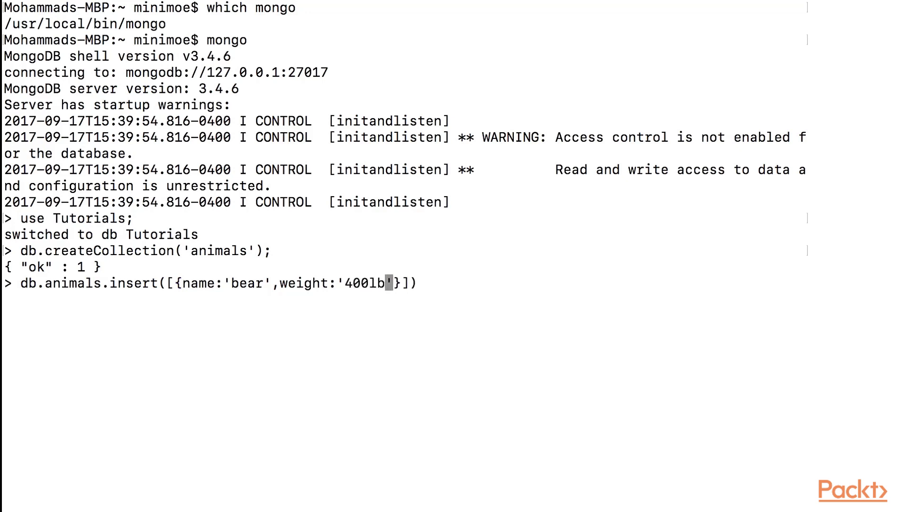
pyautogui.press('Right')
pyautogui.press('Left')
pyautogui.press('Left')
pyautogui.press('Left')
pyautogui.press('Left')
pyautogui.press('Left')
pyautogui.press('BackSpace')
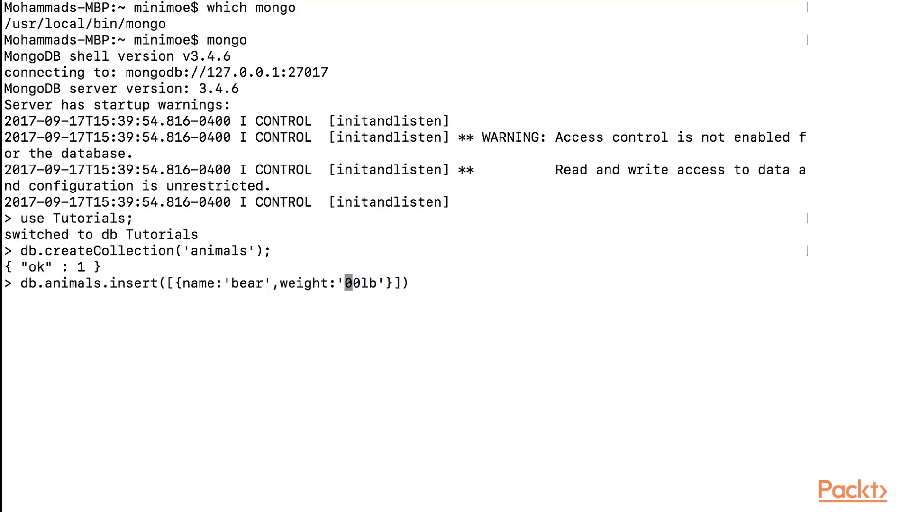
pyautogui.write('7')
pyautogui.press('Right')
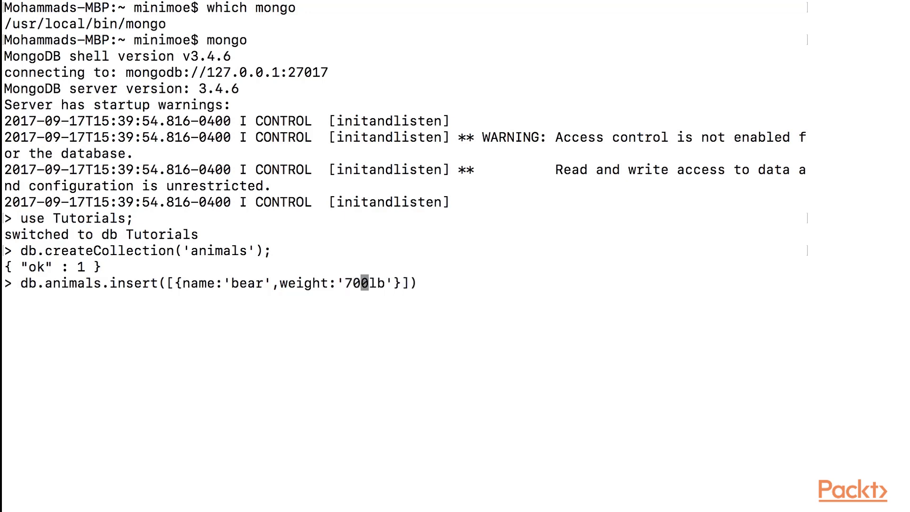
pyautogui.press('Right')
pyautogui.press('Right')
pyautogui.press('Right')
pyautogui.press('Right')
pyautogui.press('Right')
pyautogui.press('Right')
pyautogui.press('Return')
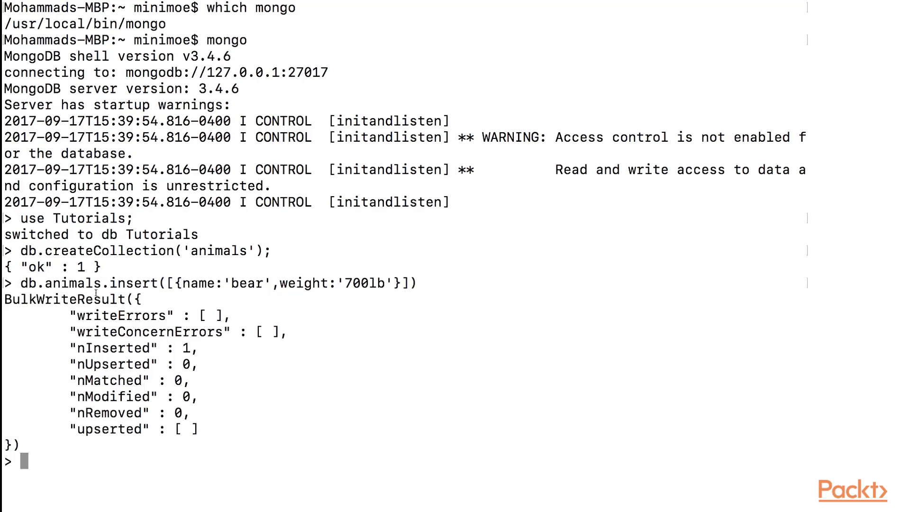
pyautogui.write('d')
pyautogui.write('b.anim')
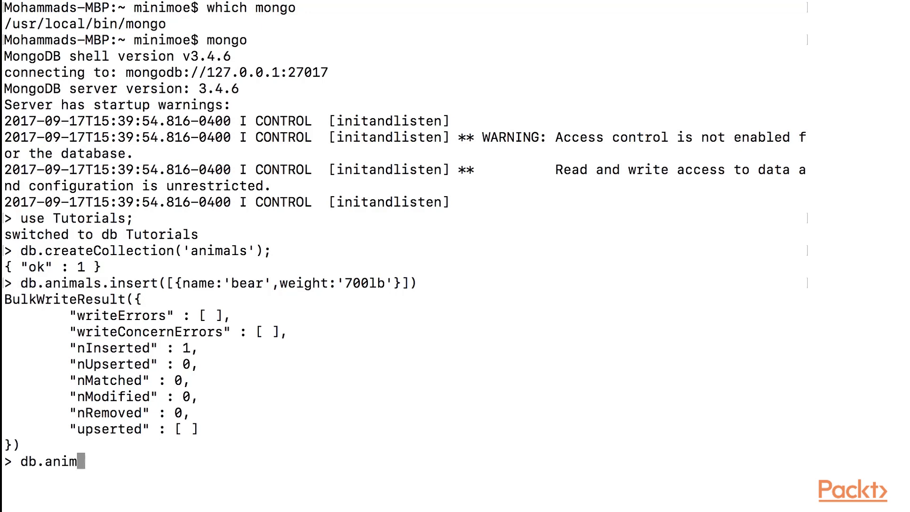
pyautogui.write('la')
# Fix the collection name typo, clear the screen and run db.animals.find({})
pyautogui.press('BackSpace')
pyautogui.press('BackSpace')
pyautogui.write('als.')
pyautogui.write('find({}')
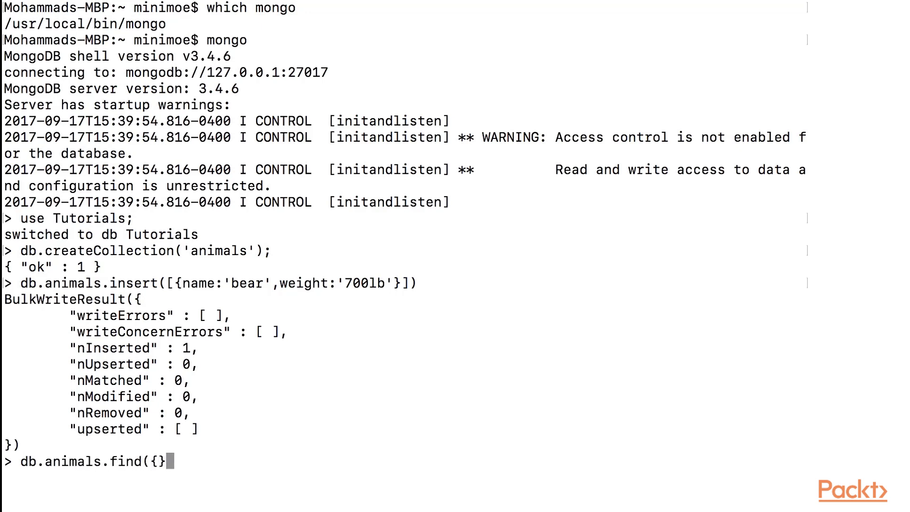
pyautogui.write(')')
pyautogui.hotkey('ctrl', 'l')
pyautogui.press('Return')
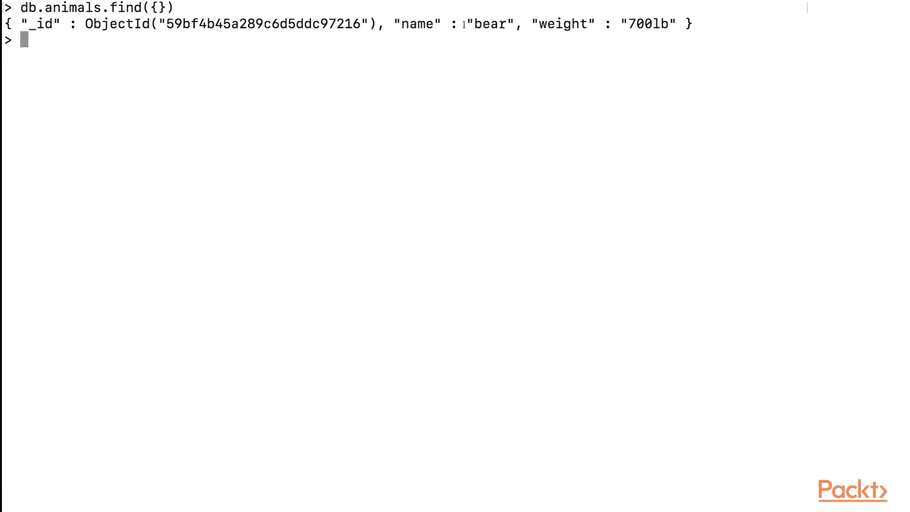
pyautogui.write('db.animal')
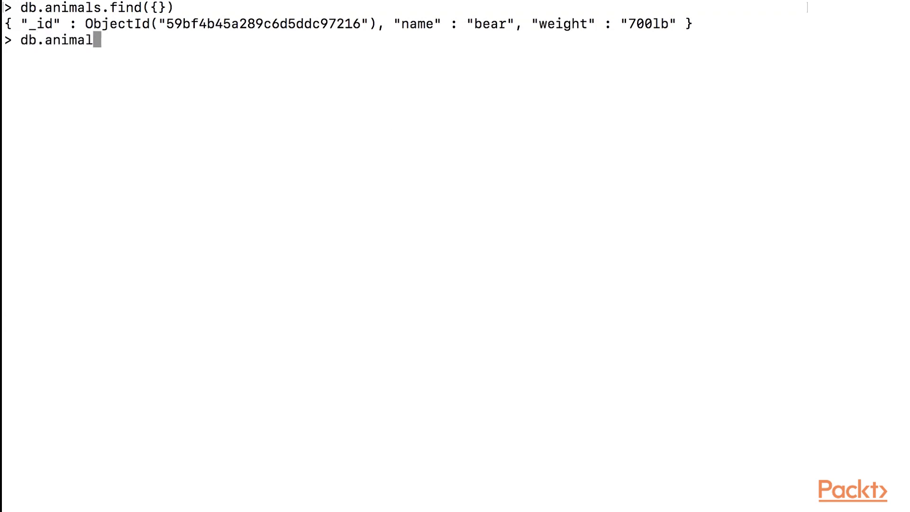
pyautogui.write('s.find({}')
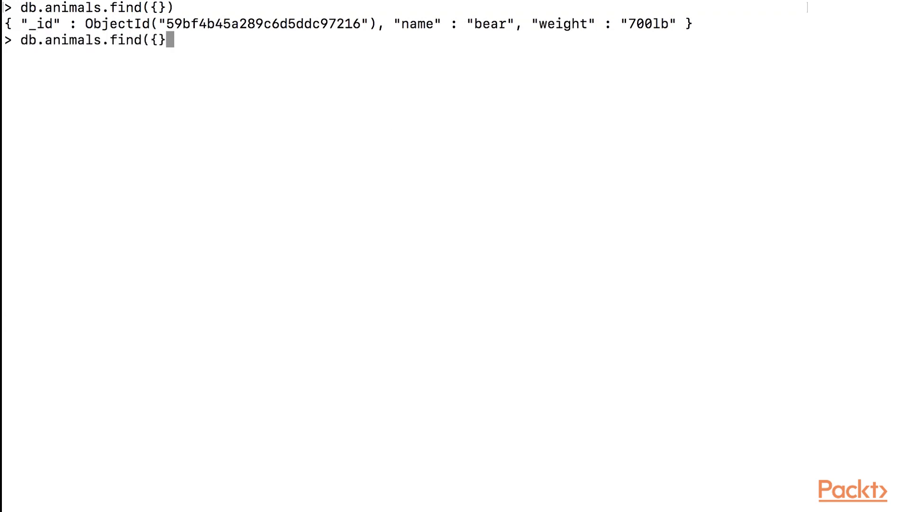
pyautogui.write(').pretty')
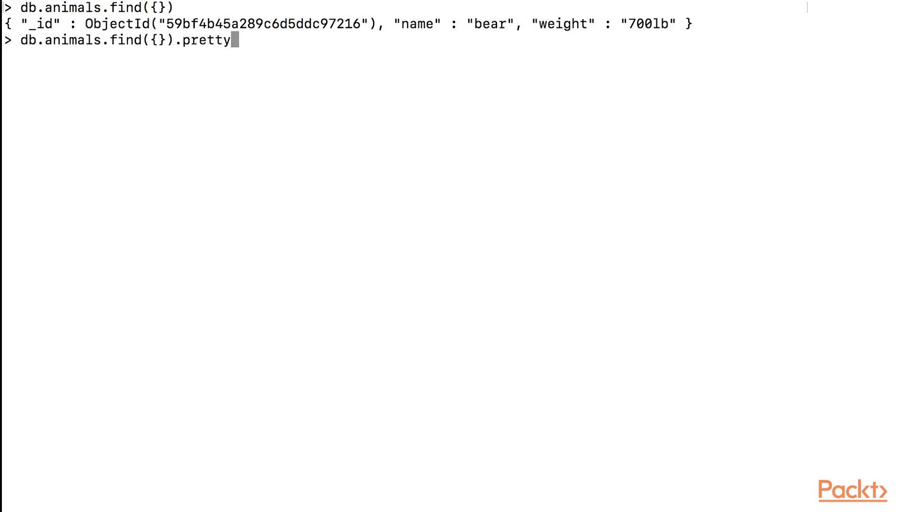
pyautogui.write('()')
# Run db.animals.find({}).pretty() and highlight the bear's name and weight fields
pyautogui.press('Return')
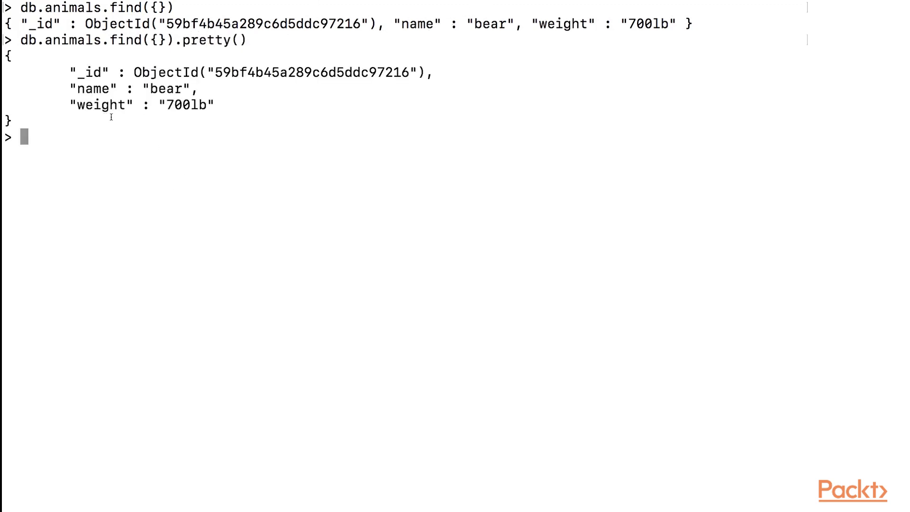
pyautogui.moveTo(140, 78); pyautogui.dragTo(116, 88)
pyautogui.click(230, 105)
pyautogui.moveTo(230, 105)
pyautogui.mouseDown()
pyautogui.moveTo(85, 80)
pyautogui.moveTo(45, 98)
pyautogui.mouseUp()
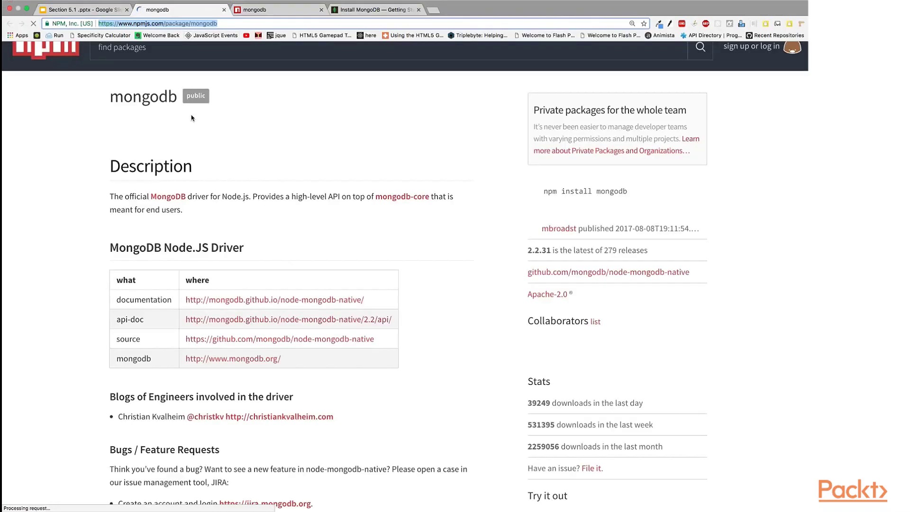
# Dismiss the browser suggestions and focus the npm mongodb package page
pyautogui.click(204, 313)
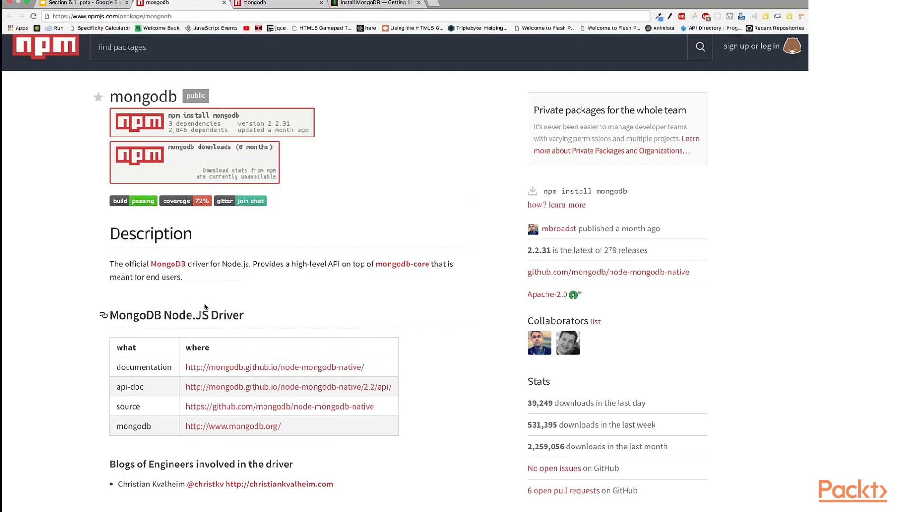
pyautogui.scroll(-10, 204, 307)
pyautogui.scroll(2, 205, 306)
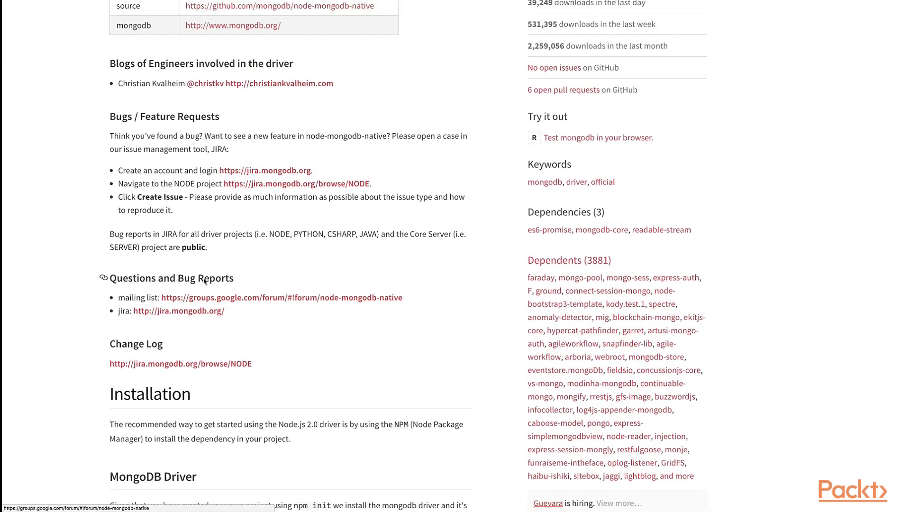
pyautogui.scroll(1, 185, 133)
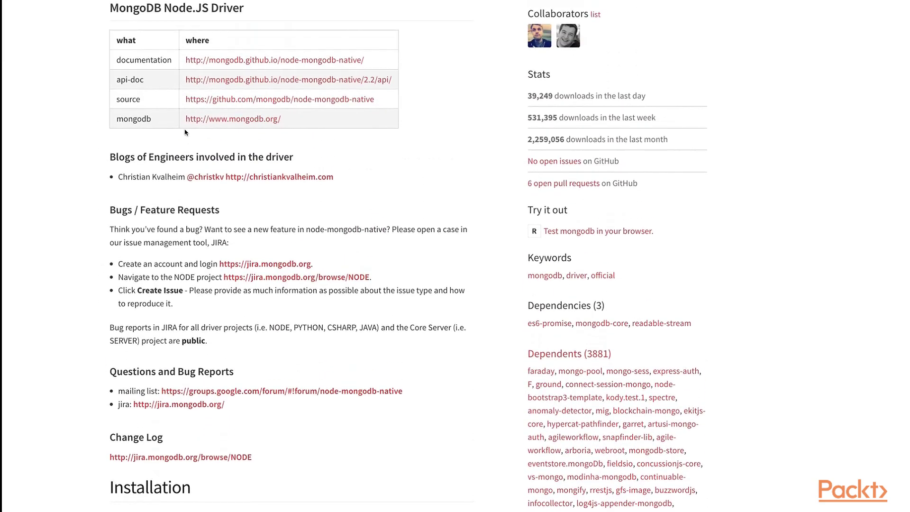